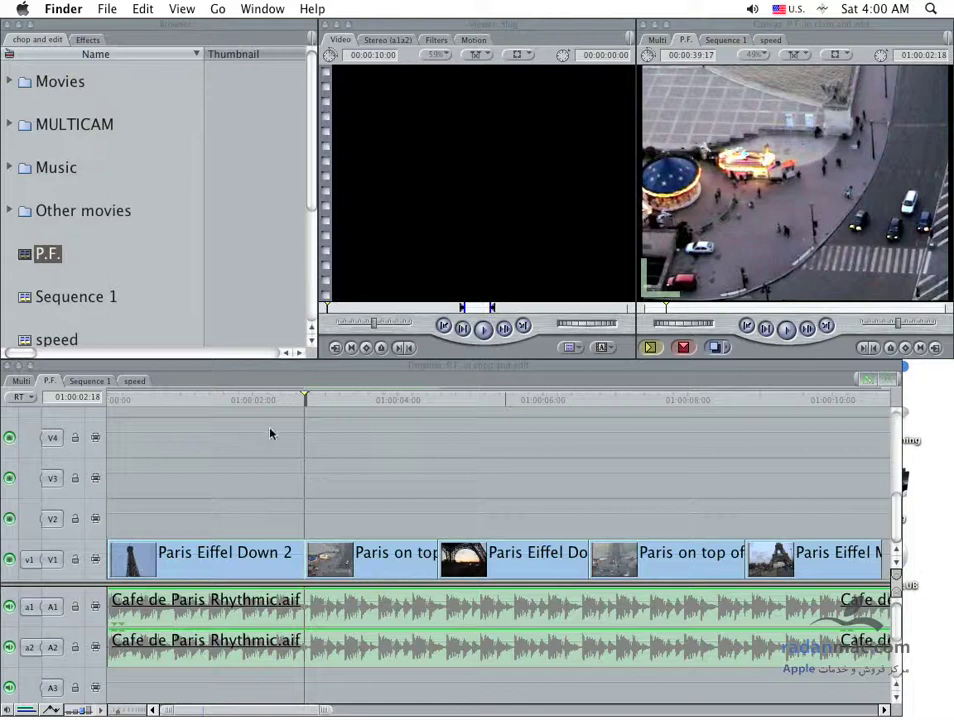
# Activate Final Cut Pro and pull the playhead back to 01:00:01:13 in Paris Eiffel Down 2
pyautogui.click(245, 401)
pyautogui.moveTo(232, 401); pyautogui.dragTo(219, 401)
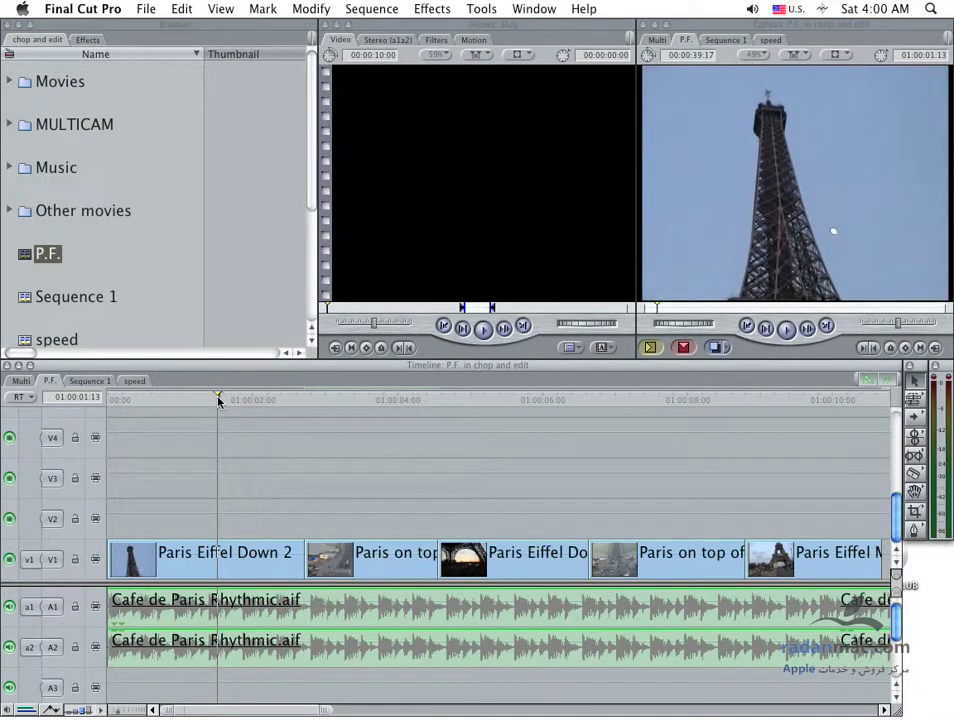
# Check the real-time playback options, then scrub slightly forward and play a few seconds of the sequence
pyautogui.click(20, 398)
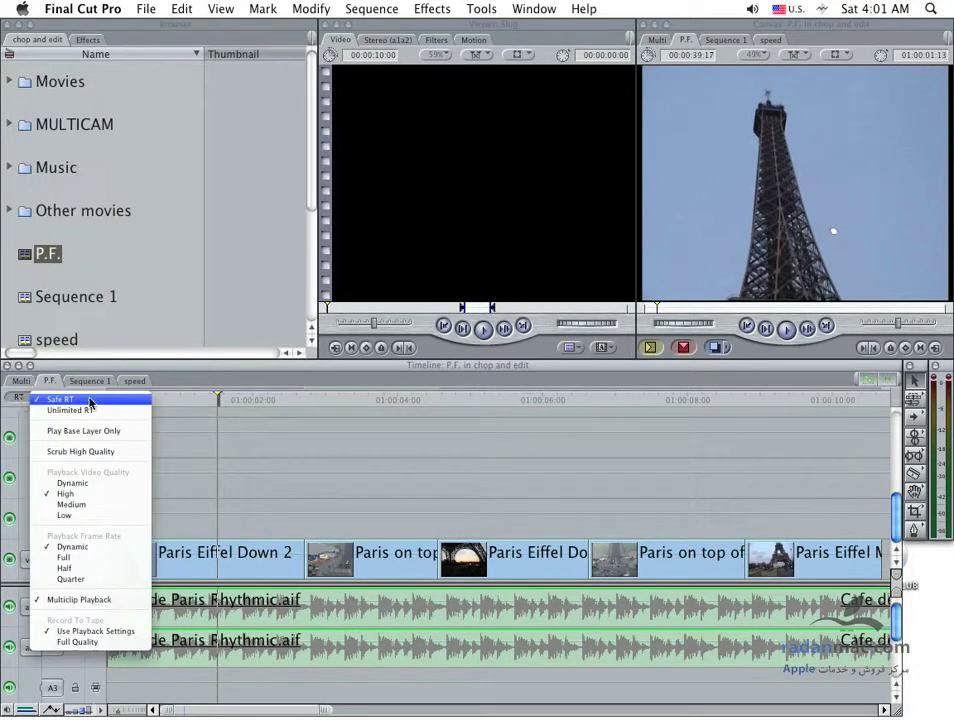
pyautogui.click(219, 400)
pyautogui.moveTo(219, 400); pyautogui.dragTo(240, 401)
pyautogui.press('space')
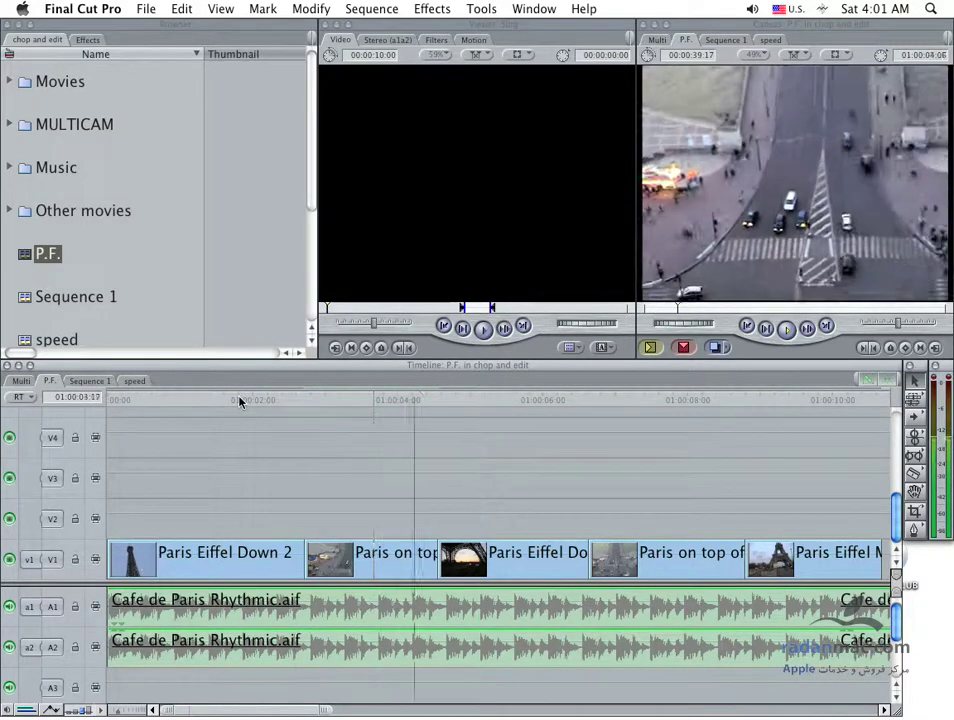
pyautogui.press('space')
# Switch real-time playback to Unlimited RT and play the Eiffel clips from the Tower shot
pyautogui.click(24, 398)
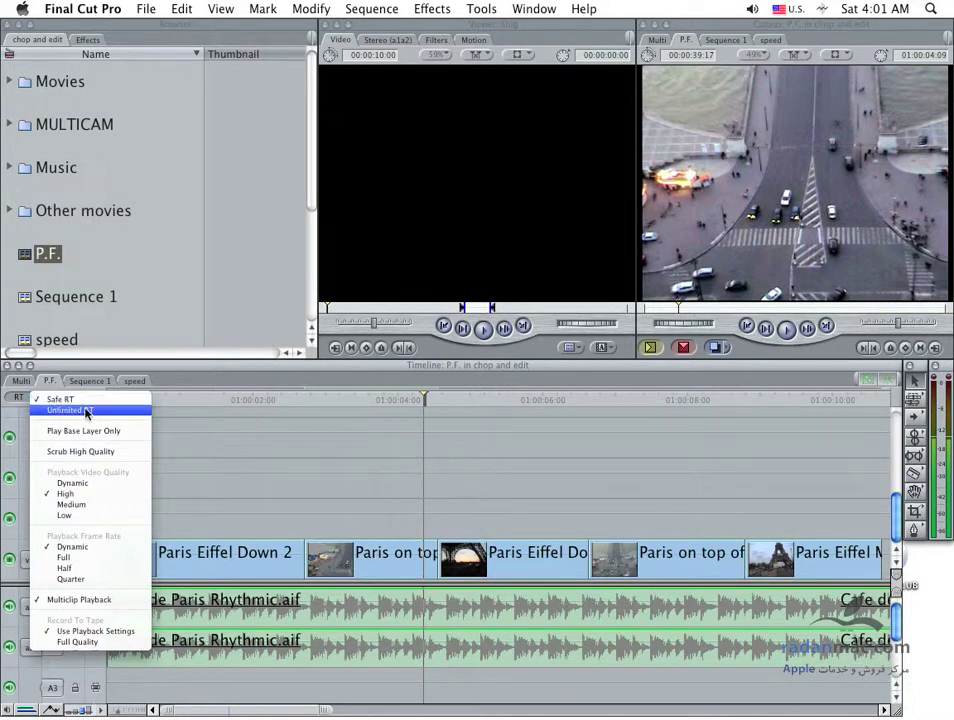
pyautogui.click(87, 412)
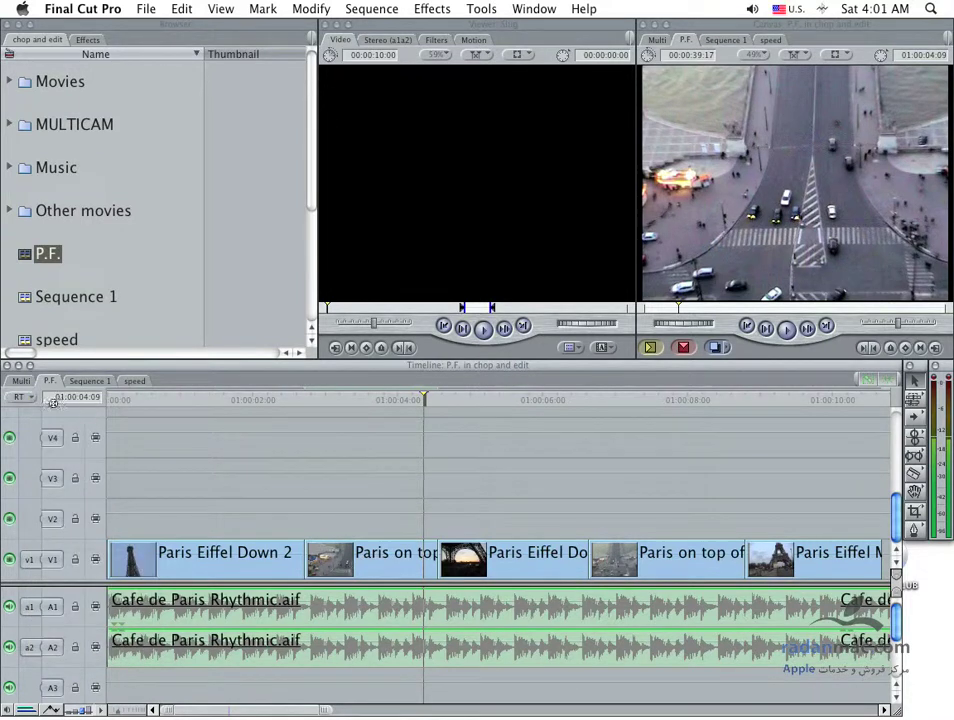
pyautogui.click(243, 400)
pyautogui.press('space')
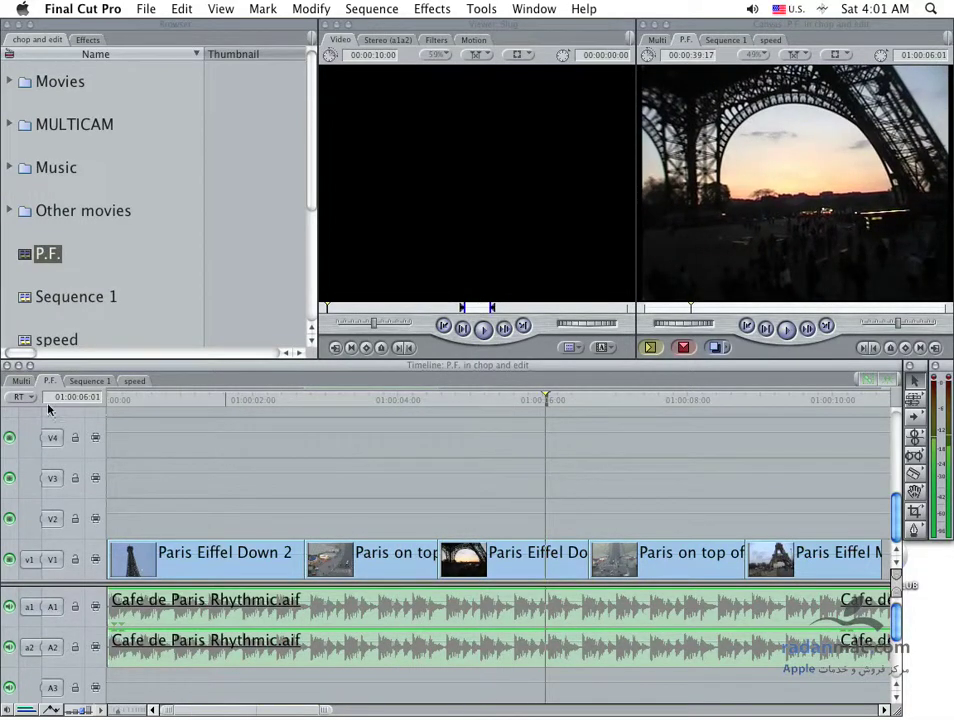
pyautogui.click(22, 398)
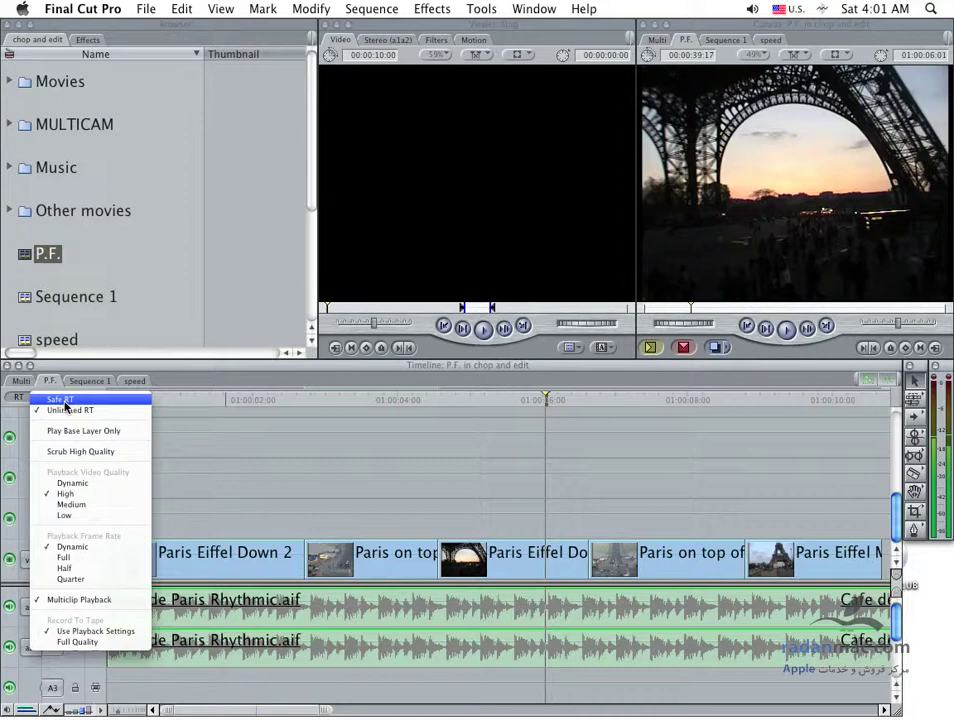
# Try Safe RT playback with Full frame rate and Full Quality record-to-tape output
pyautogui.click(64, 400)
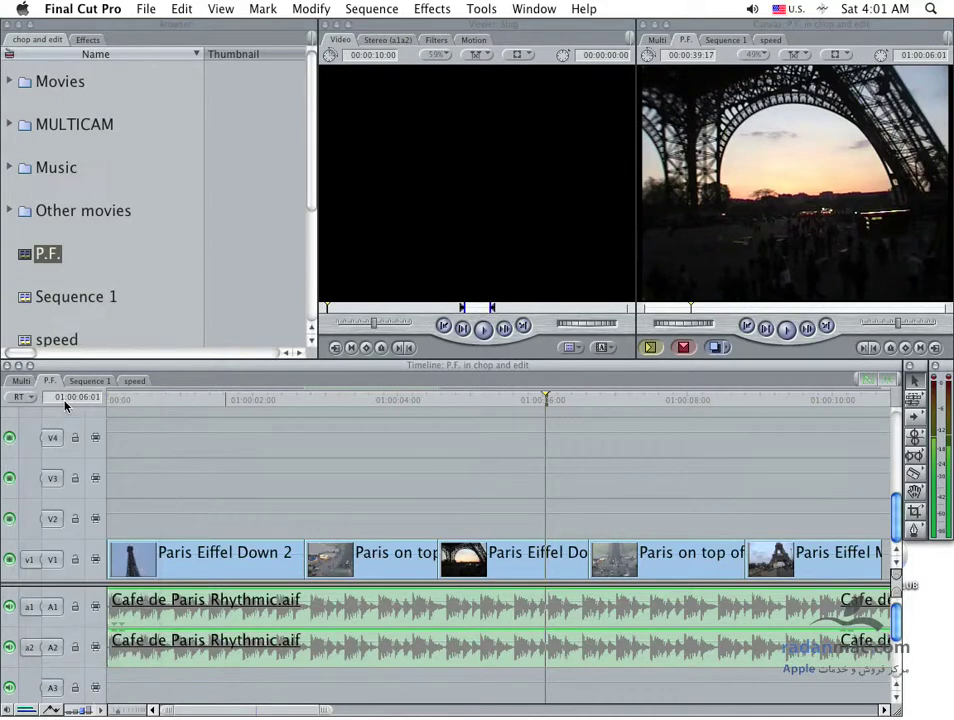
pyautogui.click(31, 400)
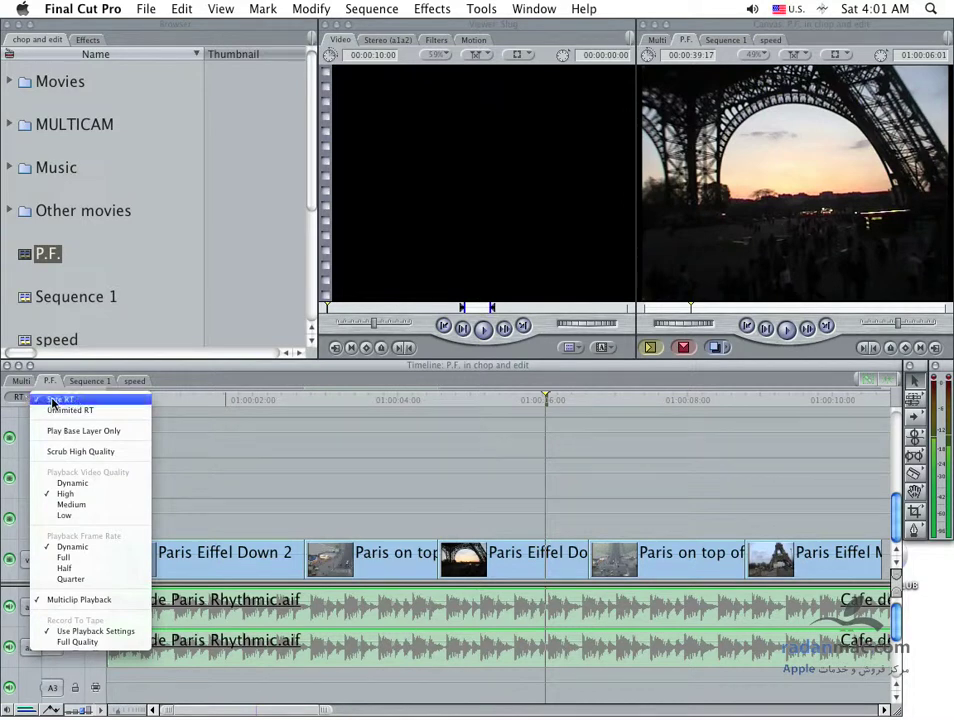
pyautogui.click(55, 400)
pyautogui.click(24, 398)
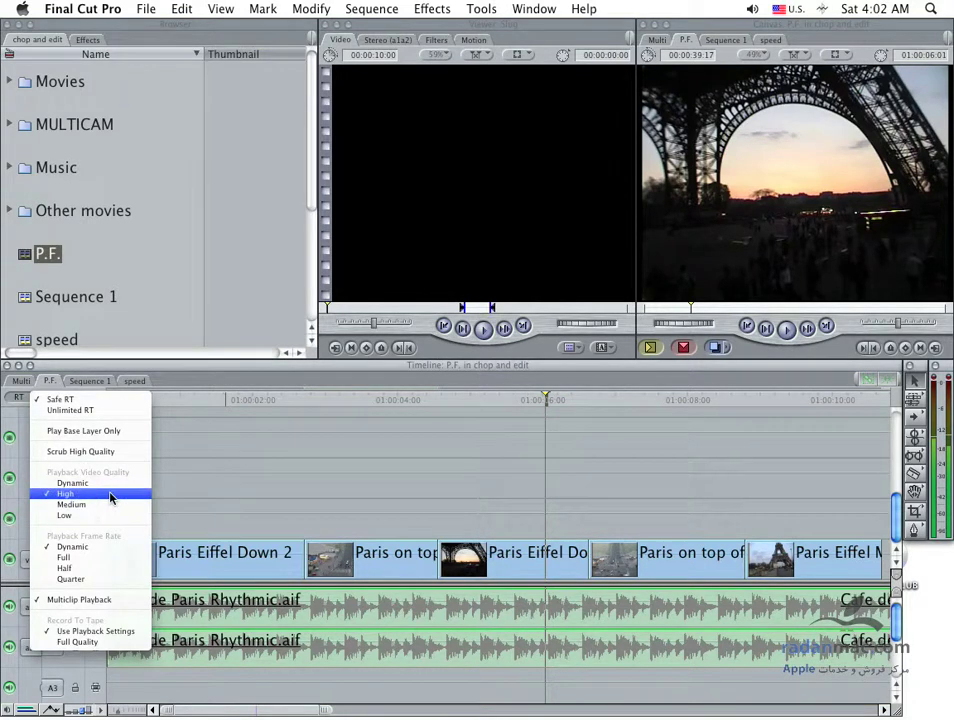
pyautogui.click(92, 560)
pyautogui.click(18, 397)
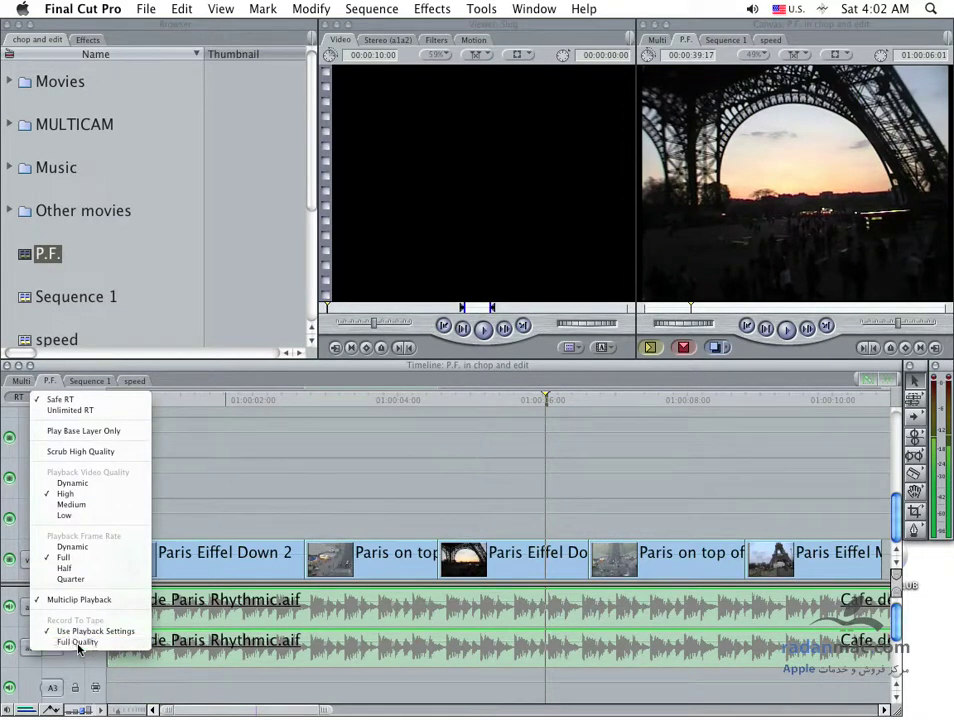
pyautogui.click(79, 643)
pyautogui.click(22, 397)
# Return to Unlimited RT with Dynamic video quality and Dynamic frame rate
pyautogui.click(91, 411)
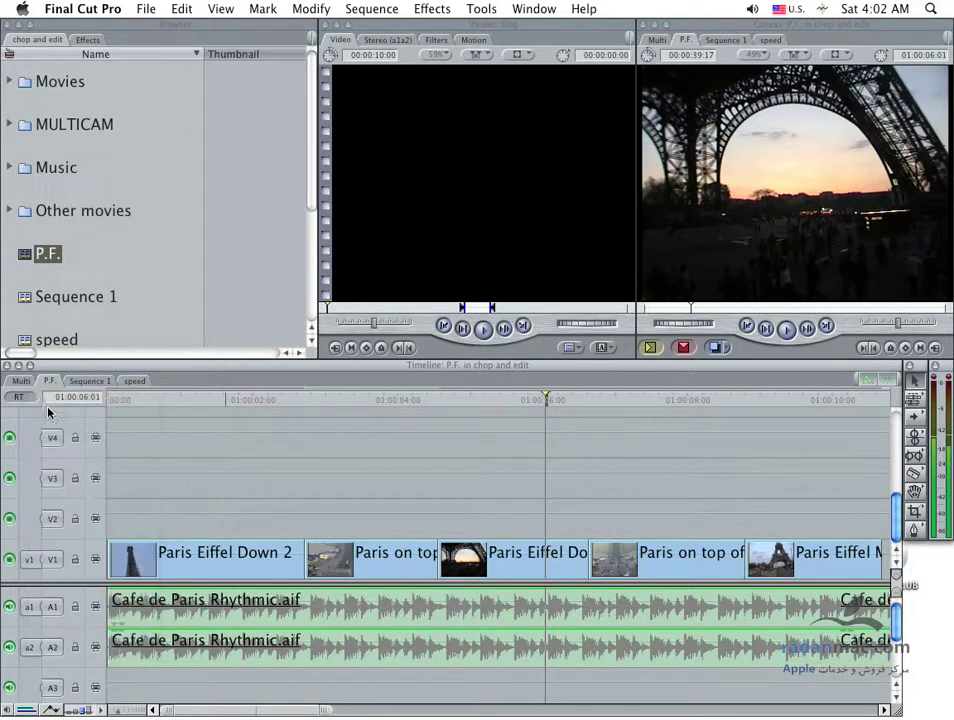
pyautogui.click(20, 397)
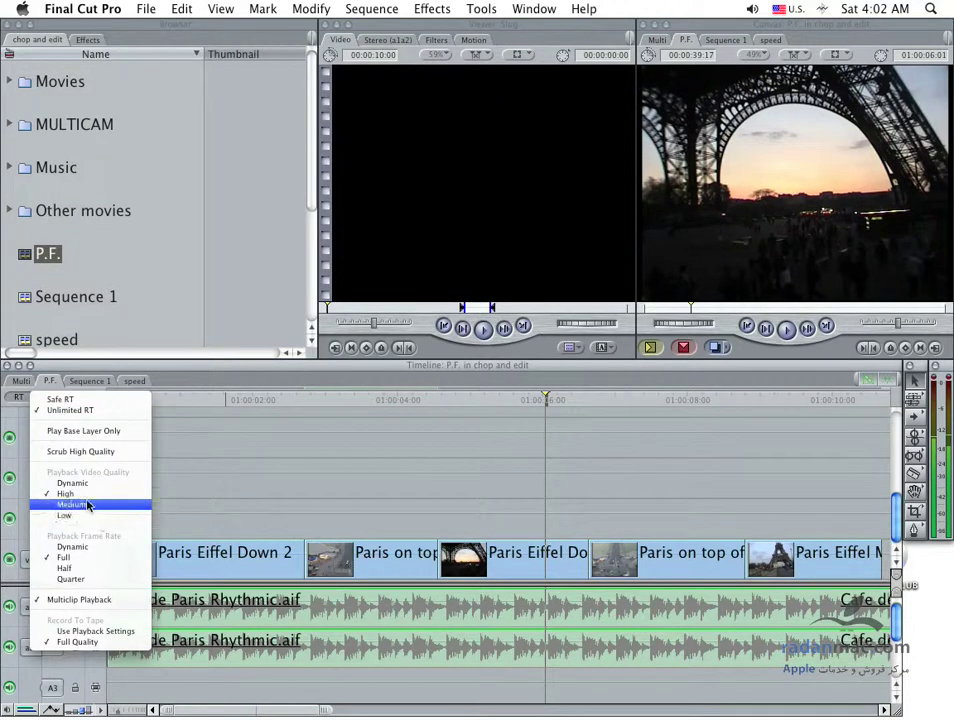
pyautogui.click(72, 483)
pyautogui.click(24, 398)
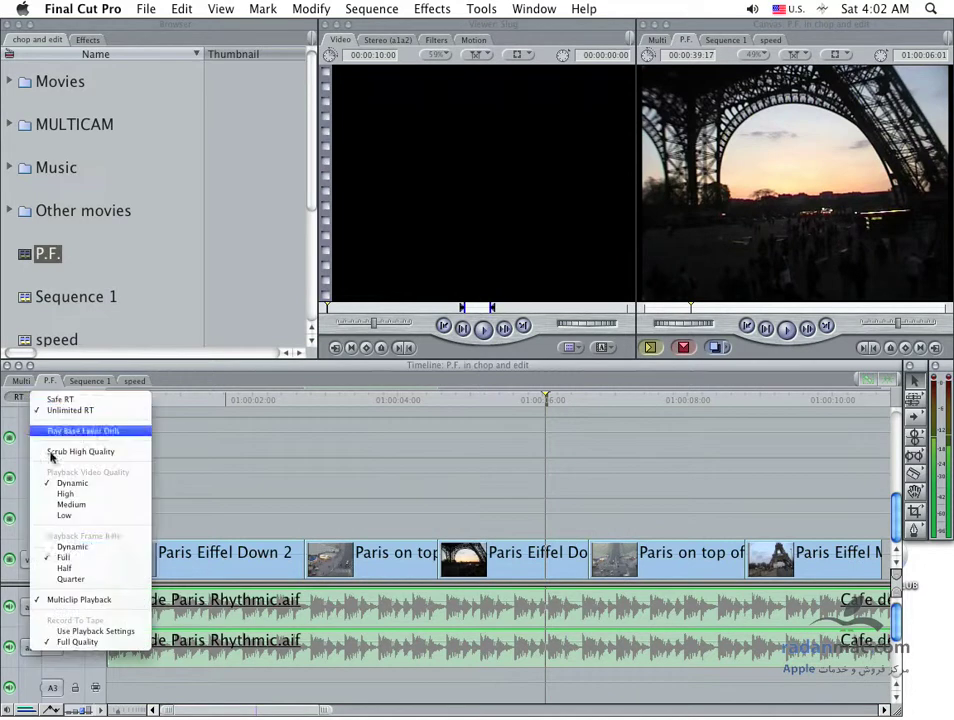
pyautogui.click(88, 550)
pyautogui.click(29, 397)
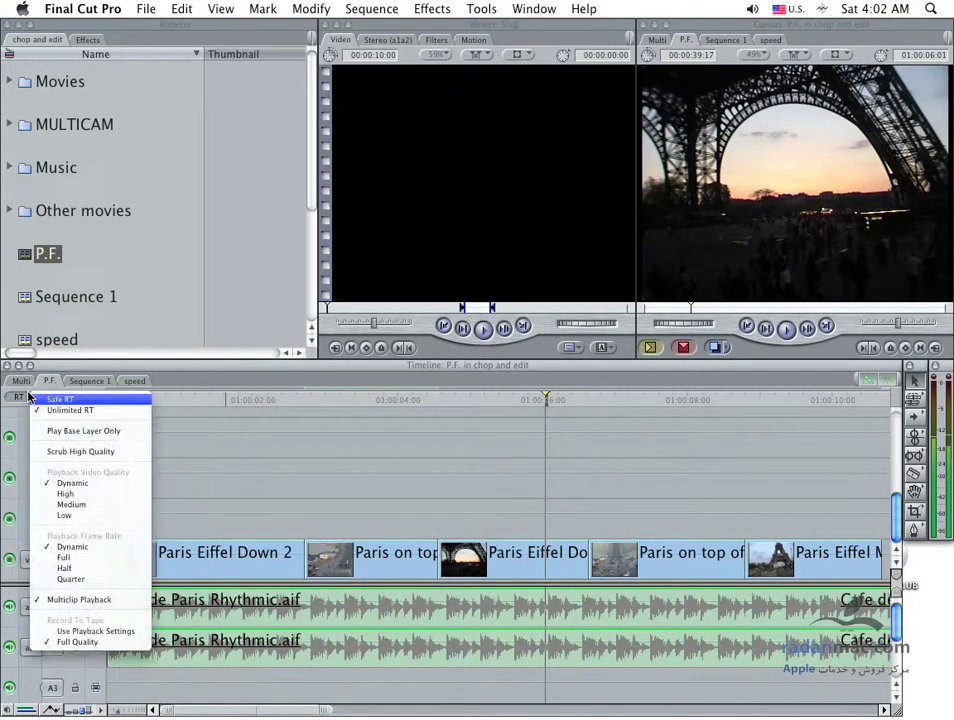
# Keep record-to-tape output at Full Quality and return the playhead to the Eiffel Tower shot
pyautogui.click(84, 645)
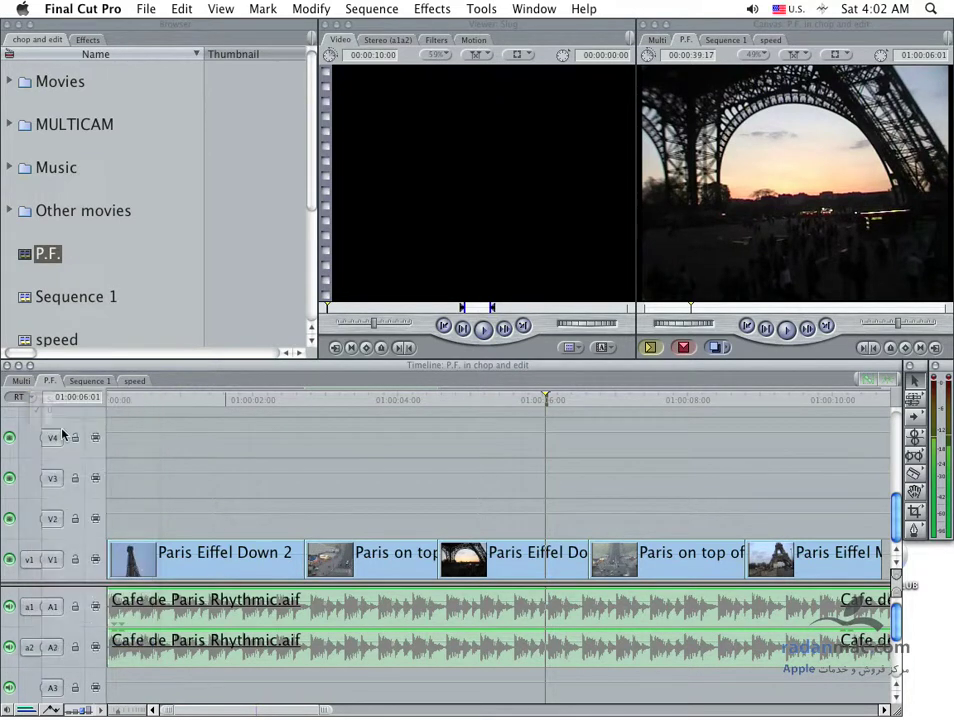
pyautogui.click(27, 400)
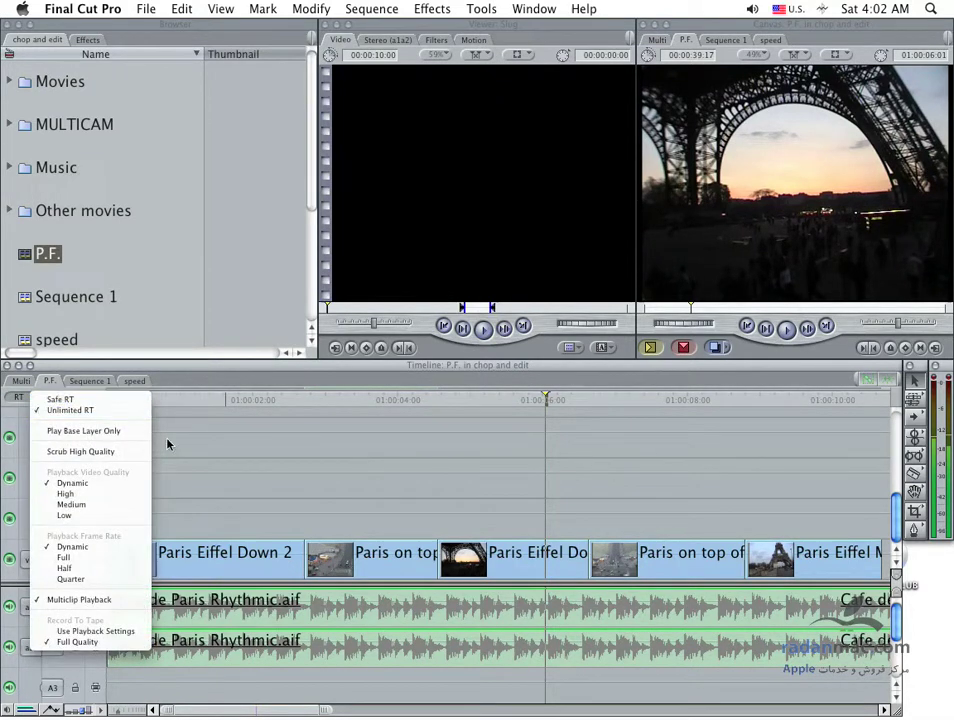
pyautogui.click(237, 410)
pyautogui.click(244, 401)
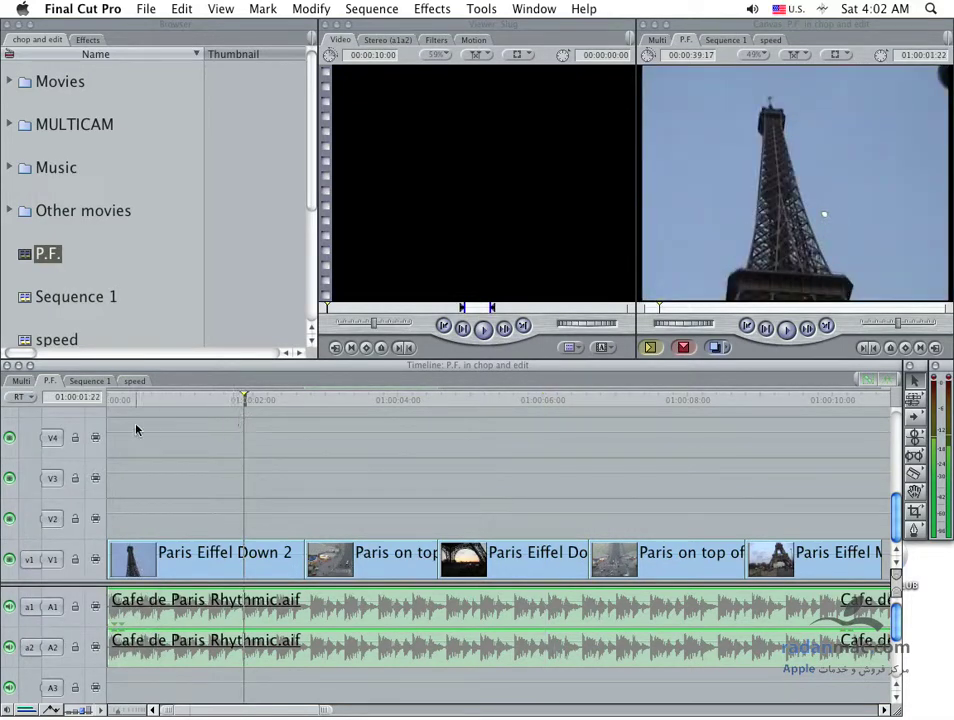
# Drag the playhead to 01:00:03:13 in the Paris on top clip, showing the overhead street shot
pyautogui.moveTo(276, 399); pyautogui.dragTo(362, 404)
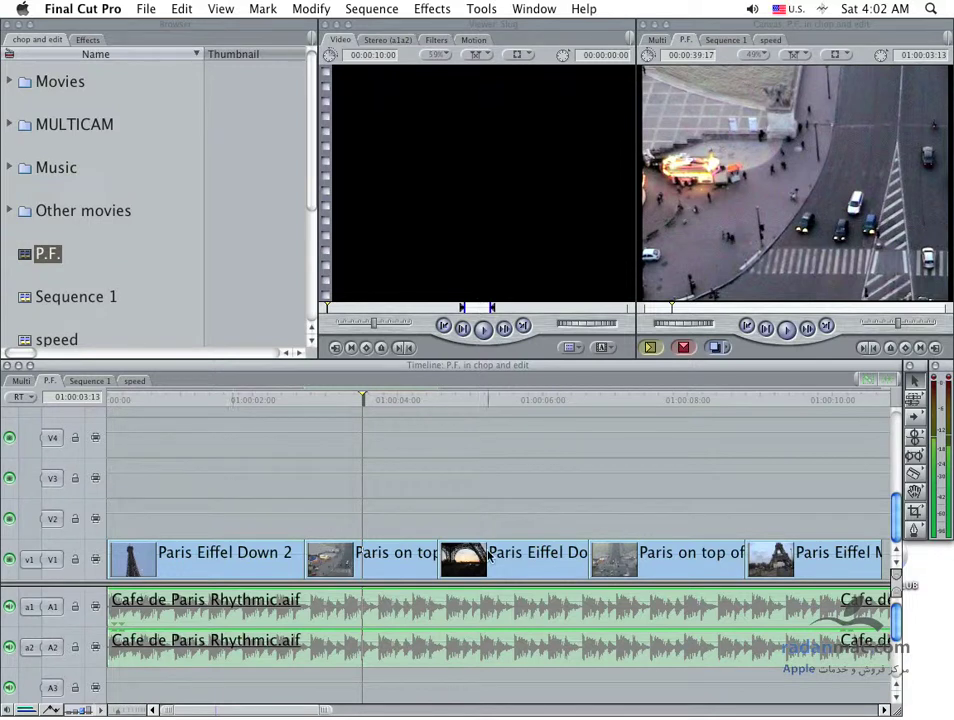
# Move the sunset Eiffel clip to V2 and the later aerial clip to V3, then turn off V2 Auto Select
pyautogui.moveTo(470, 556); pyautogui.dragTo(338, 516)
pyautogui.moveTo(612, 538); pyautogui.dragTo(327, 458)
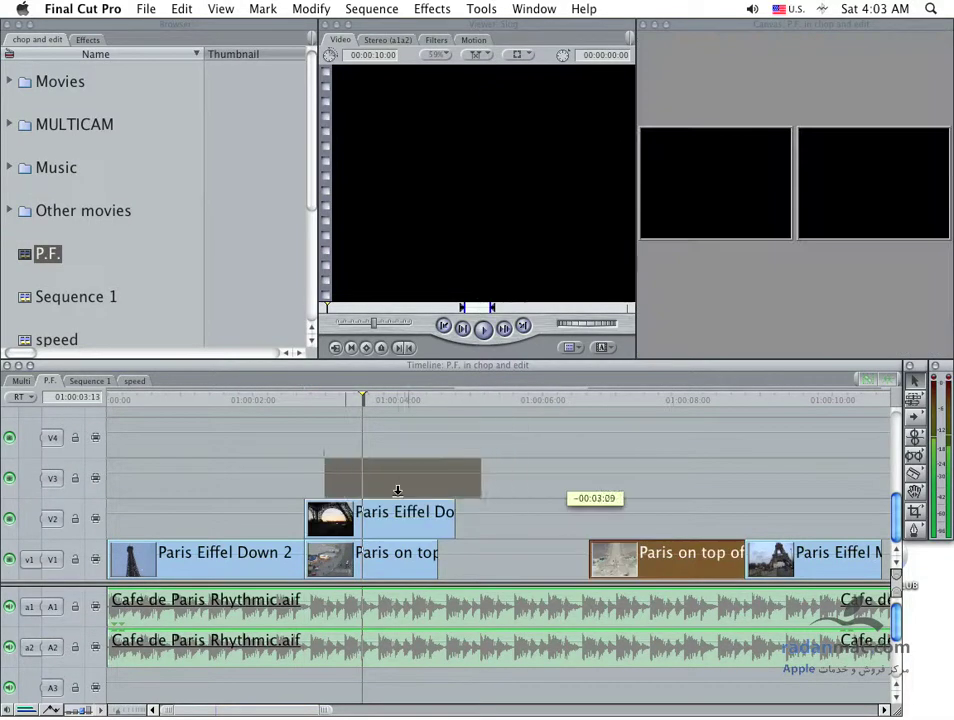
pyautogui.click(586, 494)
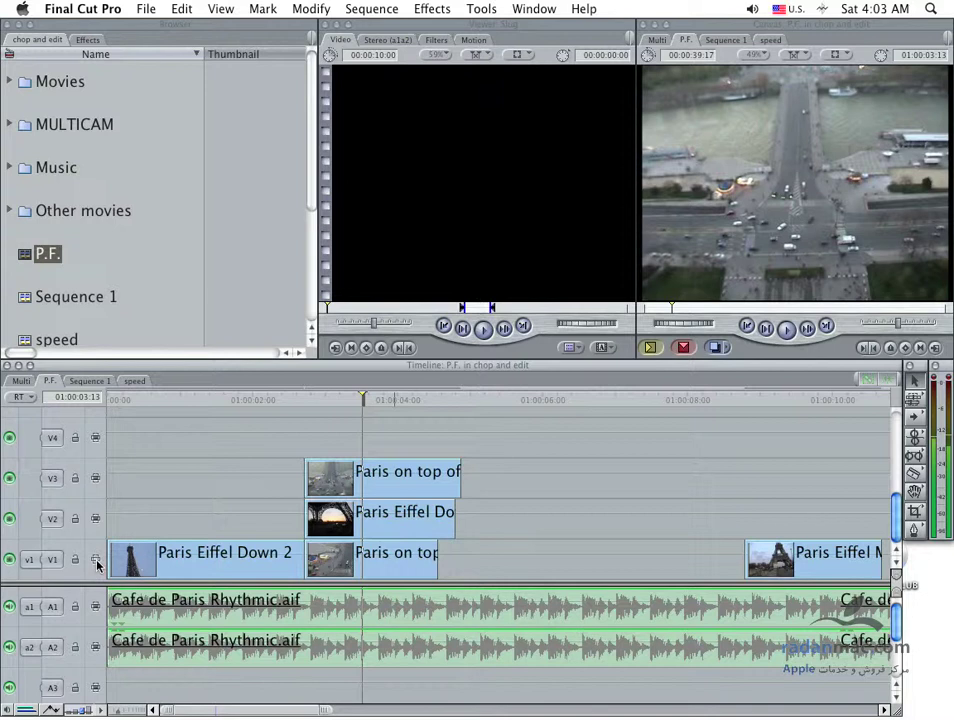
pyautogui.click(96, 519)
# Mark In at 01:00:03:03 and Out at 01:00:04:04, lift the range, then undo it
pyautogui.click(334, 400)
pyautogui.press('i')
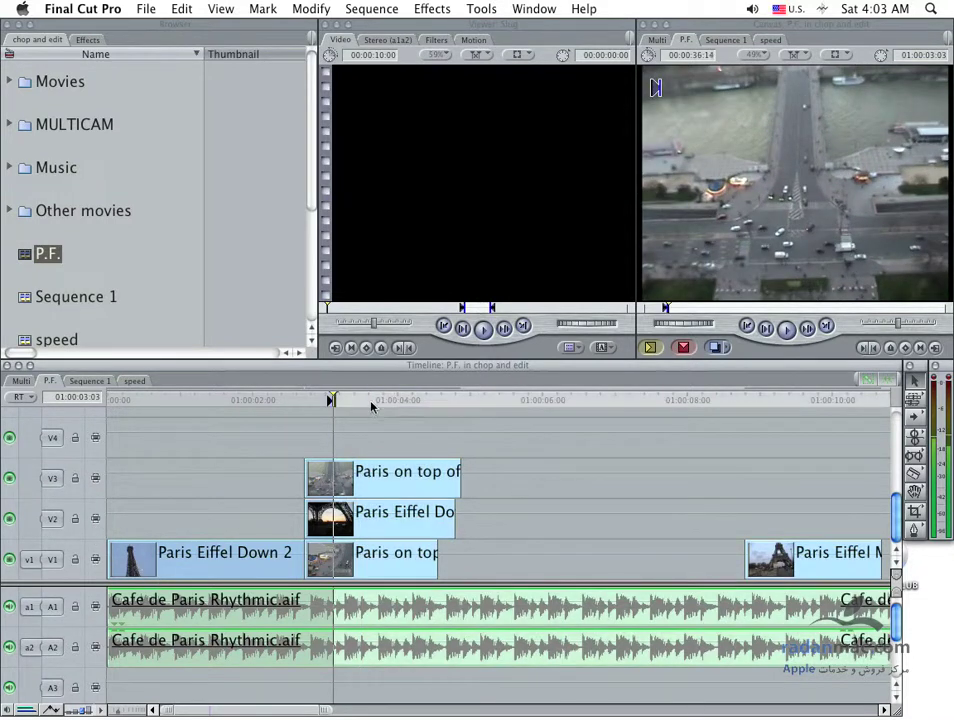
pyautogui.click(411, 400)
pyautogui.press('o')
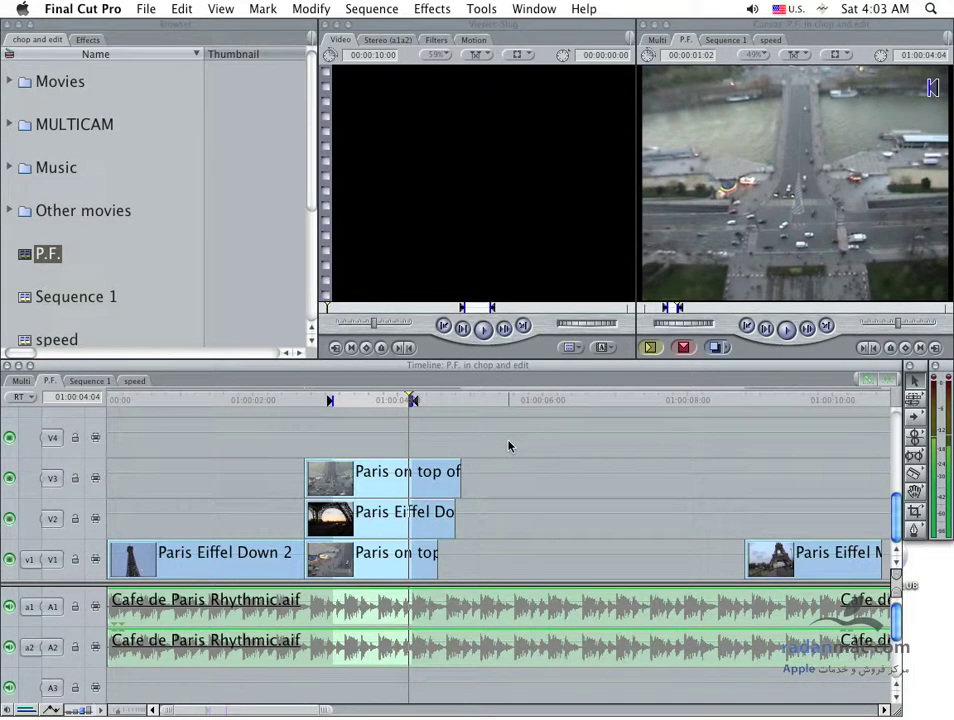
pyautogui.press('Delete')
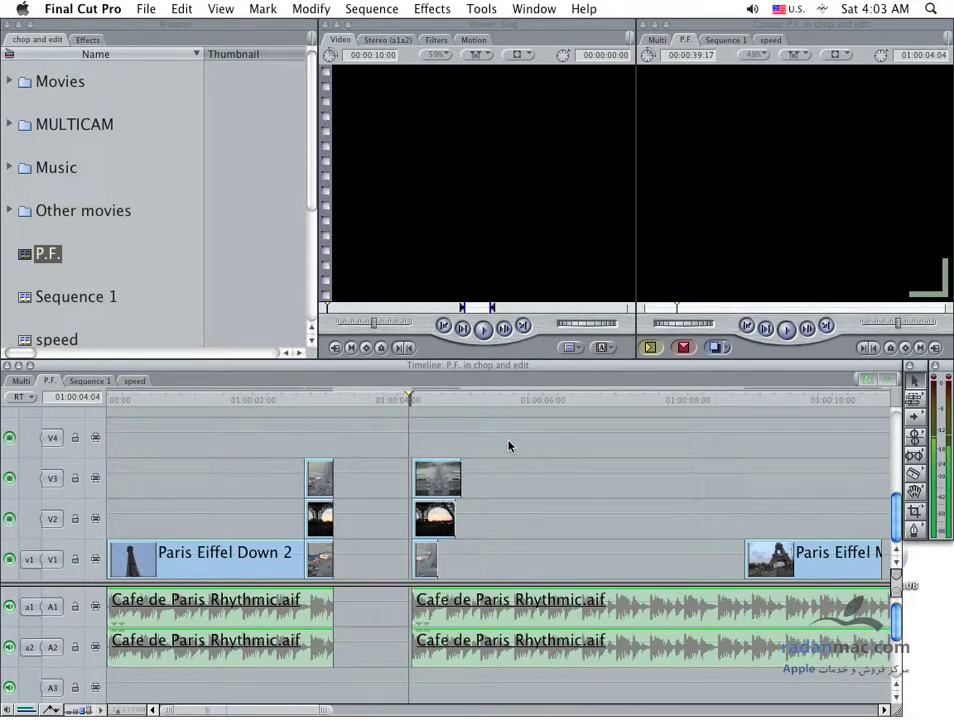
pyautogui.press('super+z')
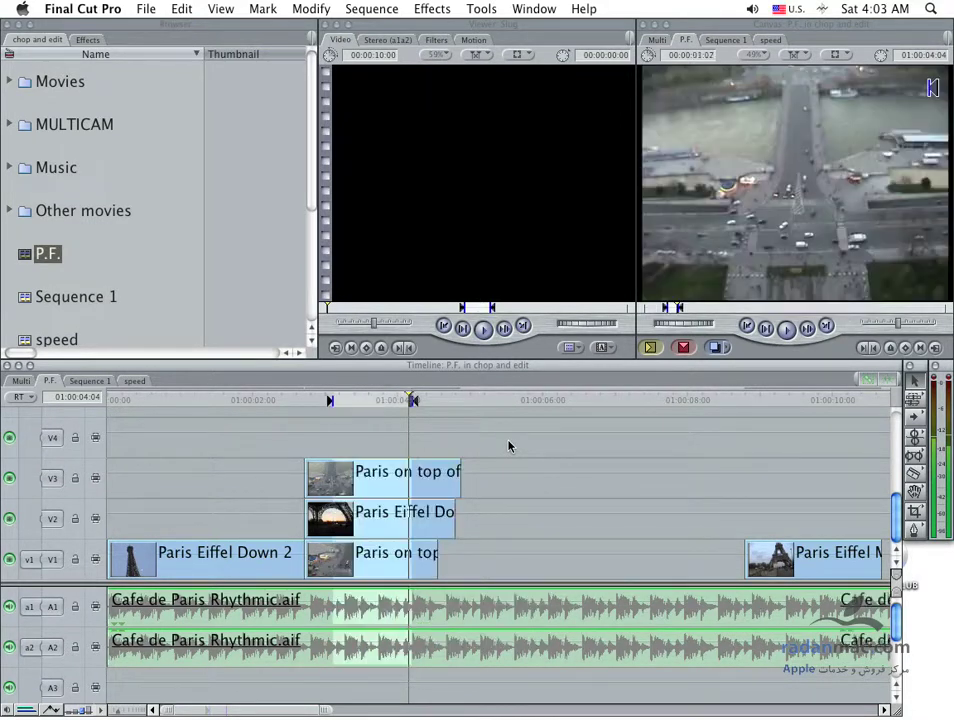
# Toggle V2 auto-select off, lift the marked range again, and undo the lift
pyautogui.click(96, 519)
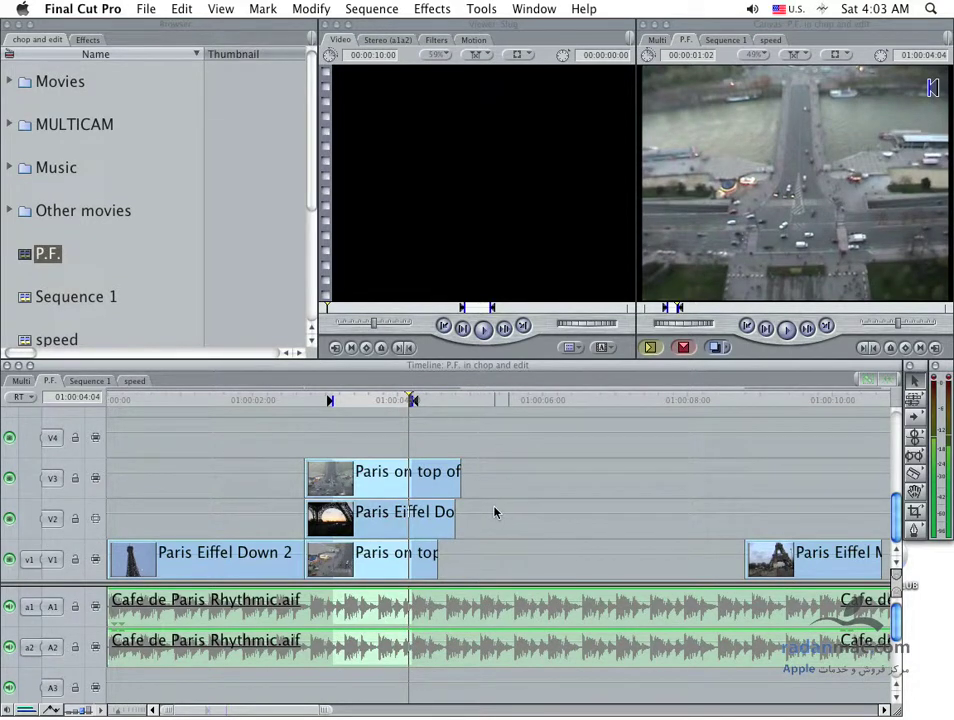
pyautogui.press('Delete')
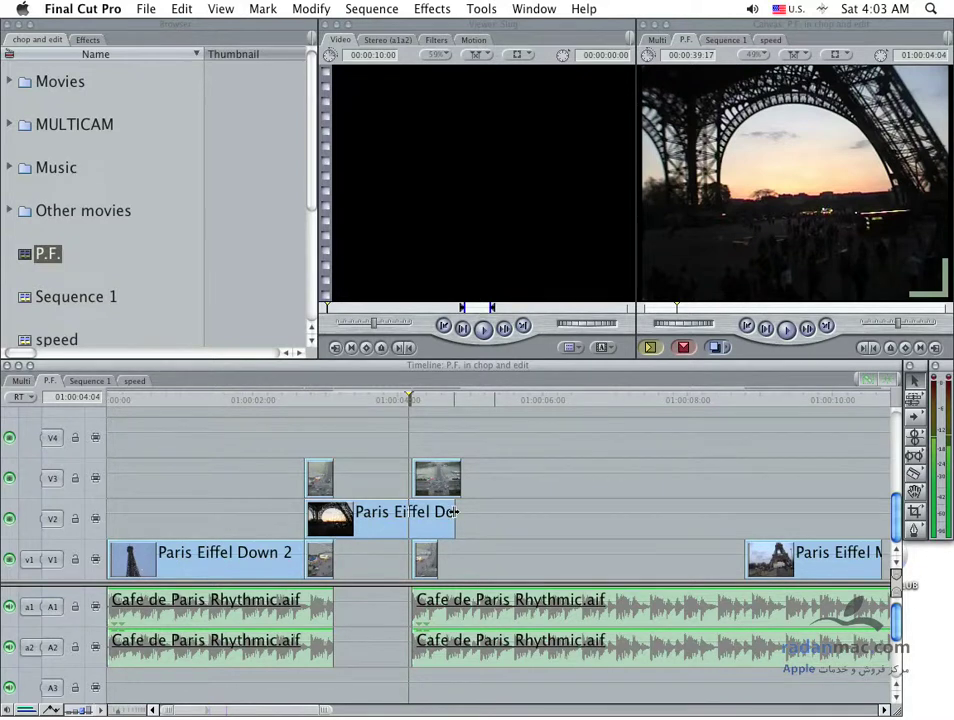
pyautogui.press('super+z')
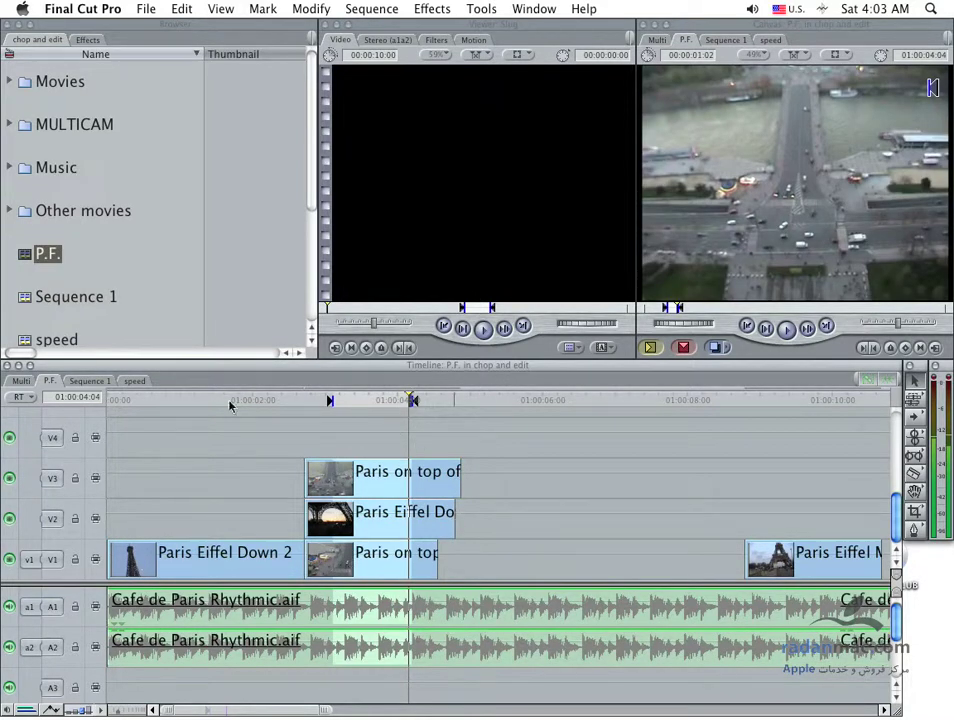
# Mark a range from 01:00:01:24 to 01:00:03:09, then clear the In and Out marks
pyautogui.click(251, 400)
pyautogui.press('i')
pyautogui.click(350, 400)
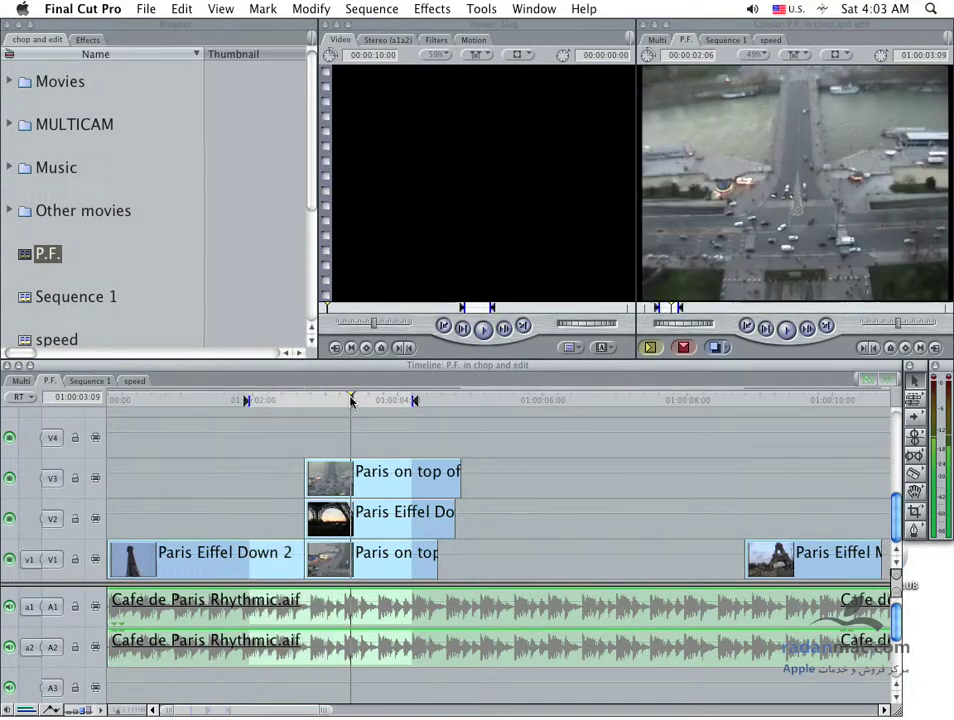
pyautogui.press('o')
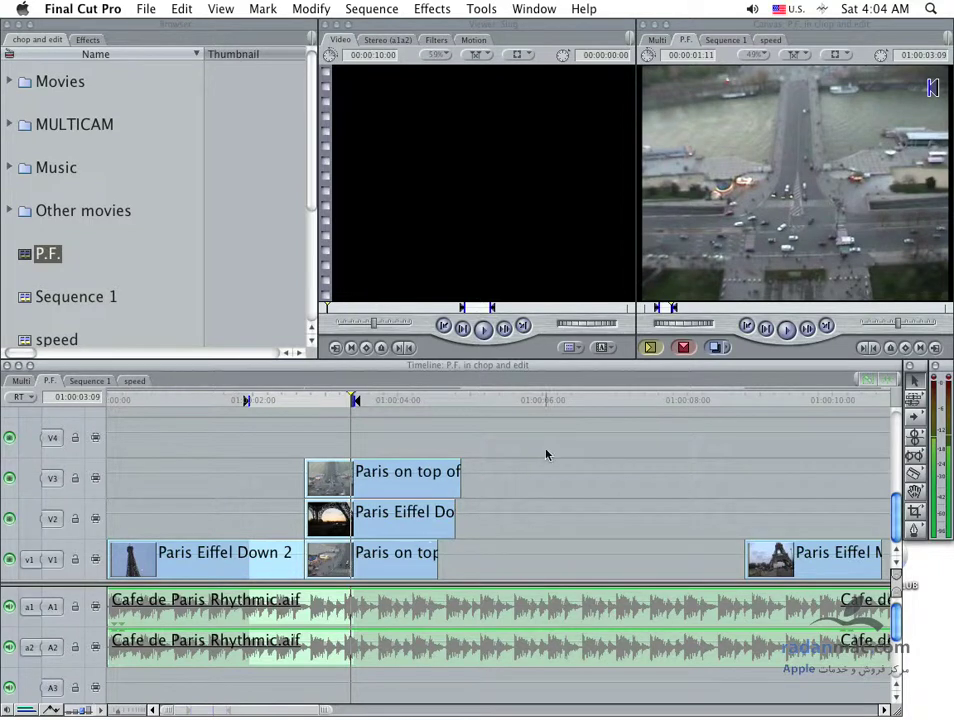
pyautogui.hotkey('alt', 'x')
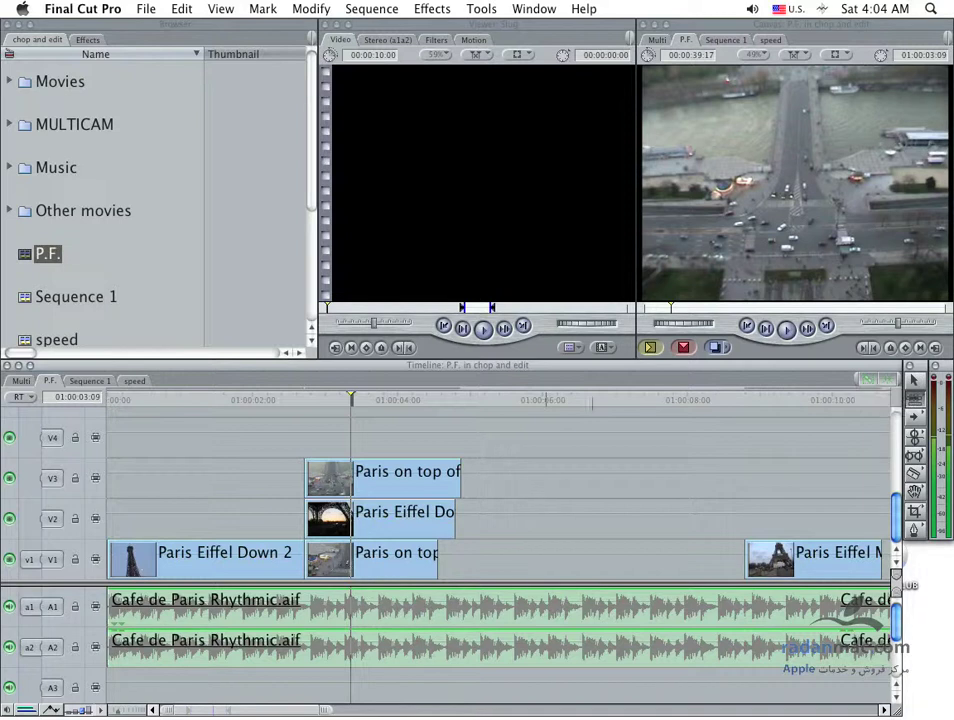
pyautogui.moveTo(400, 478); pyautogui.dragTo(405, 478)
pyautogui.moveTo(266, 356); pyautogui.dragTo(292, 356)
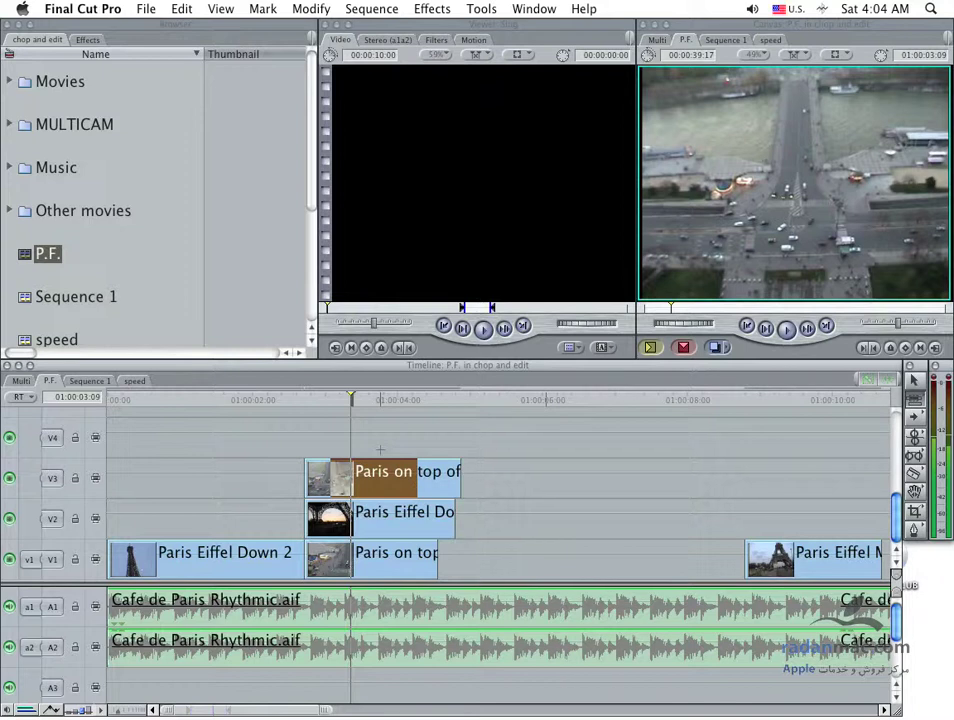
pyautogui.click(495, 480)
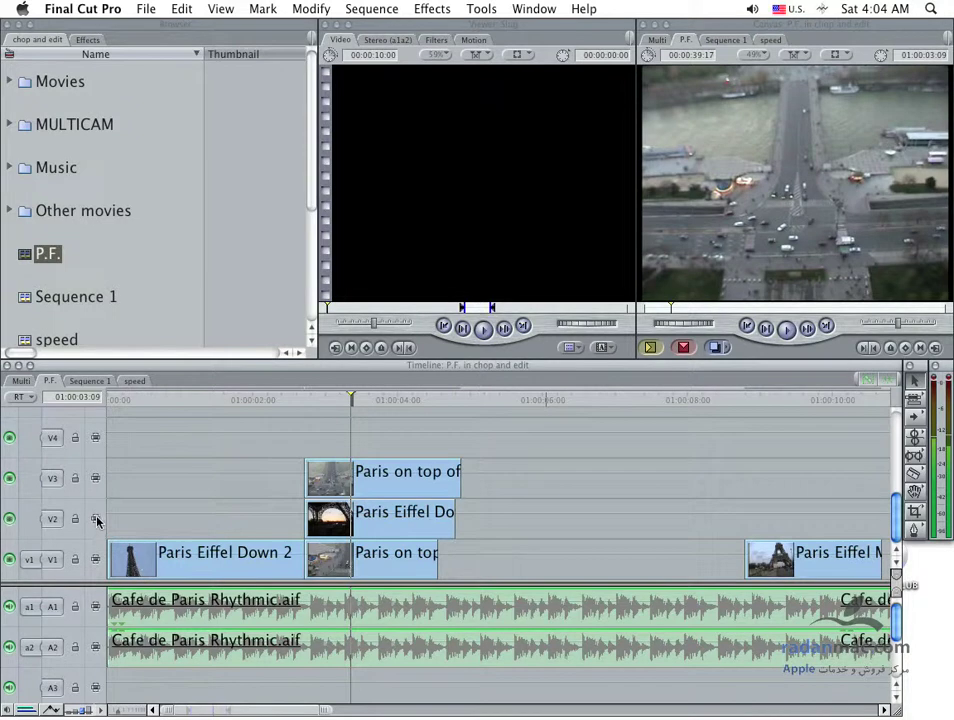
pyautogui.moveTo(351, 400); pyautogui.dragTo(370, 403)
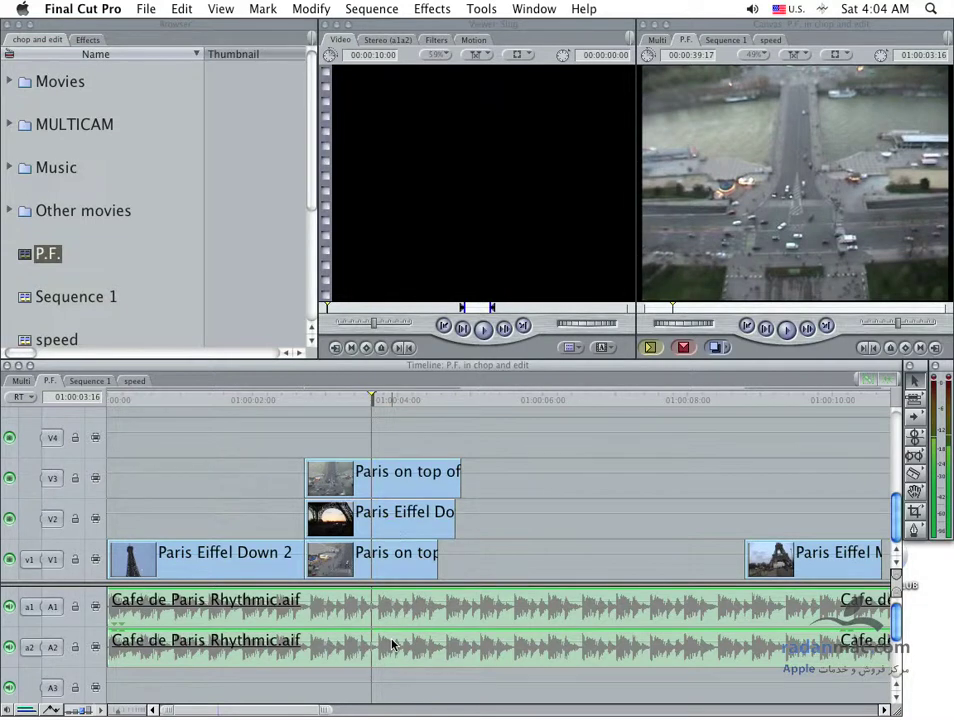
pyautogui.click(350, 8)
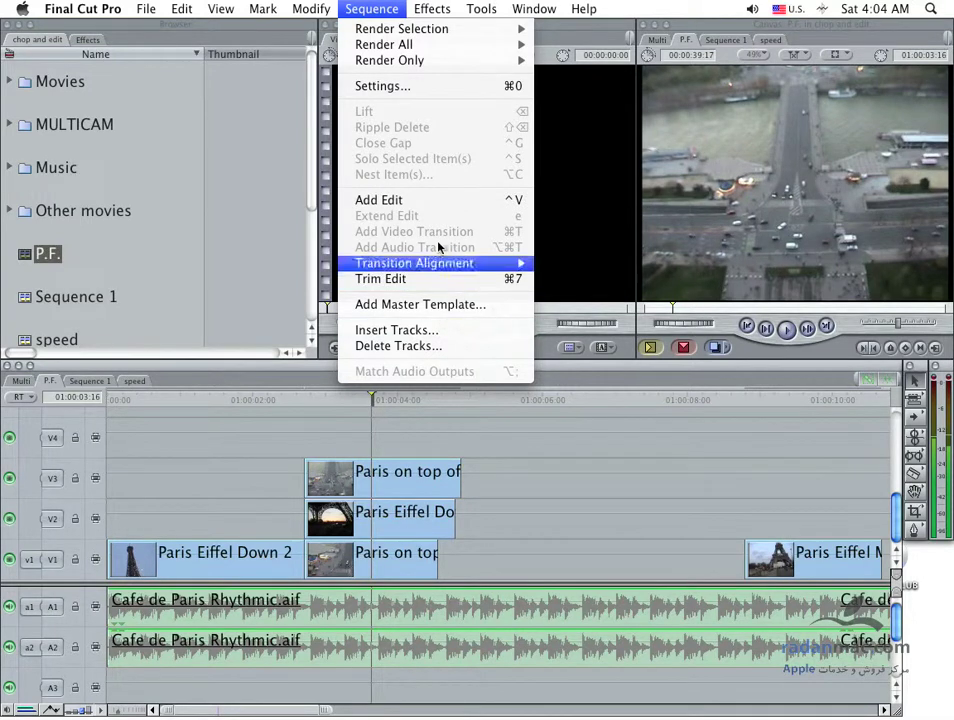
pyautogui.click(432, 200)
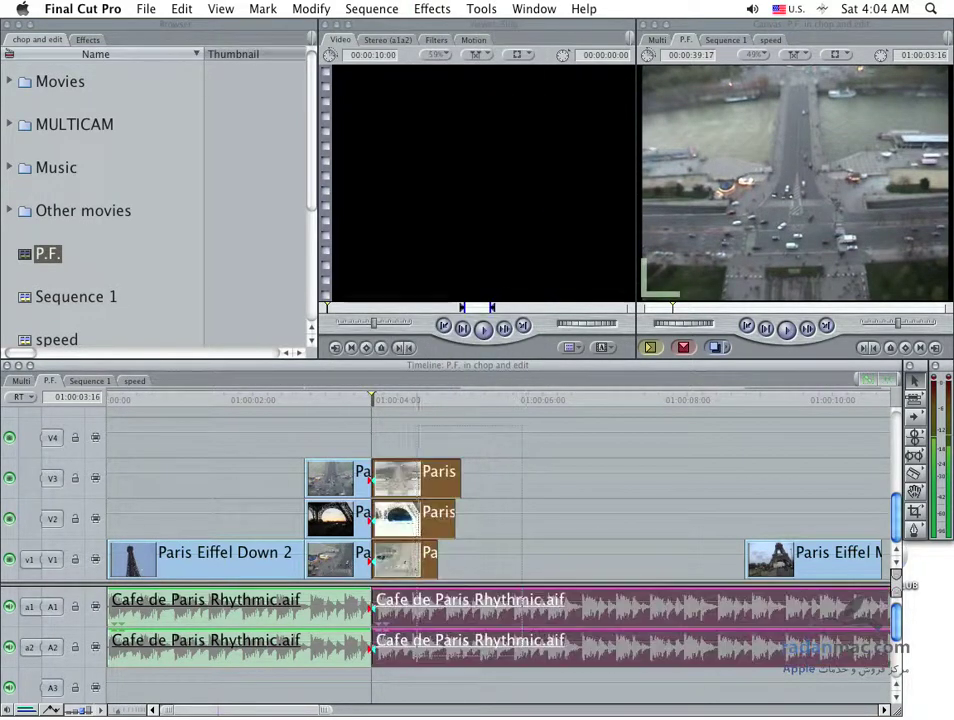
pyautogui.moveTo(391, 569); pyautogui.dragTo(446, 569)
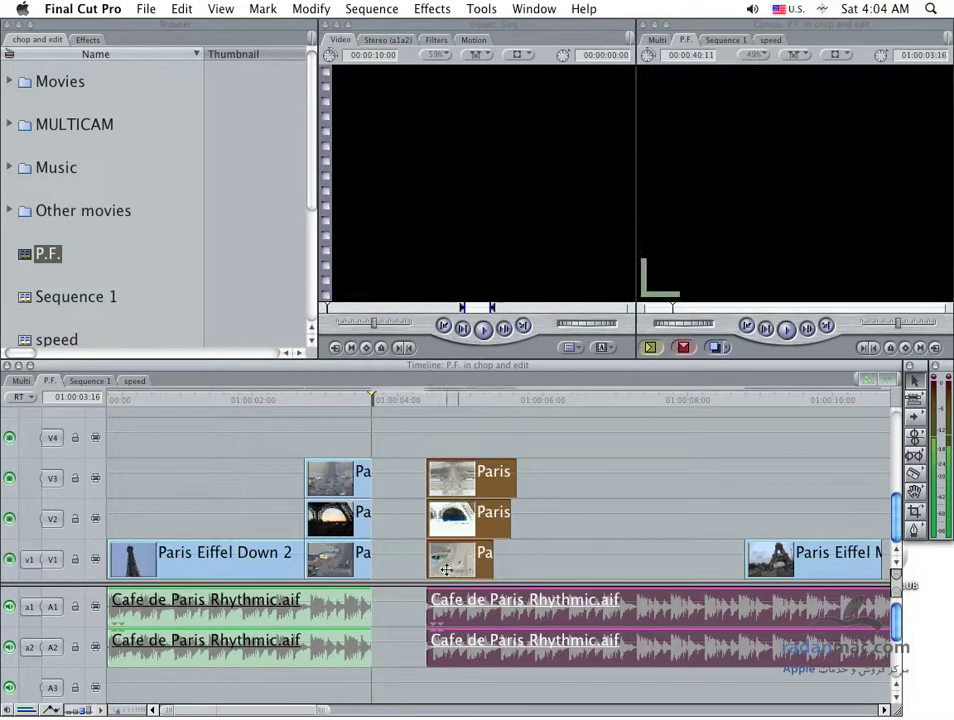
pyautogui.press('super+z')
pyautogui.click(198, 511)
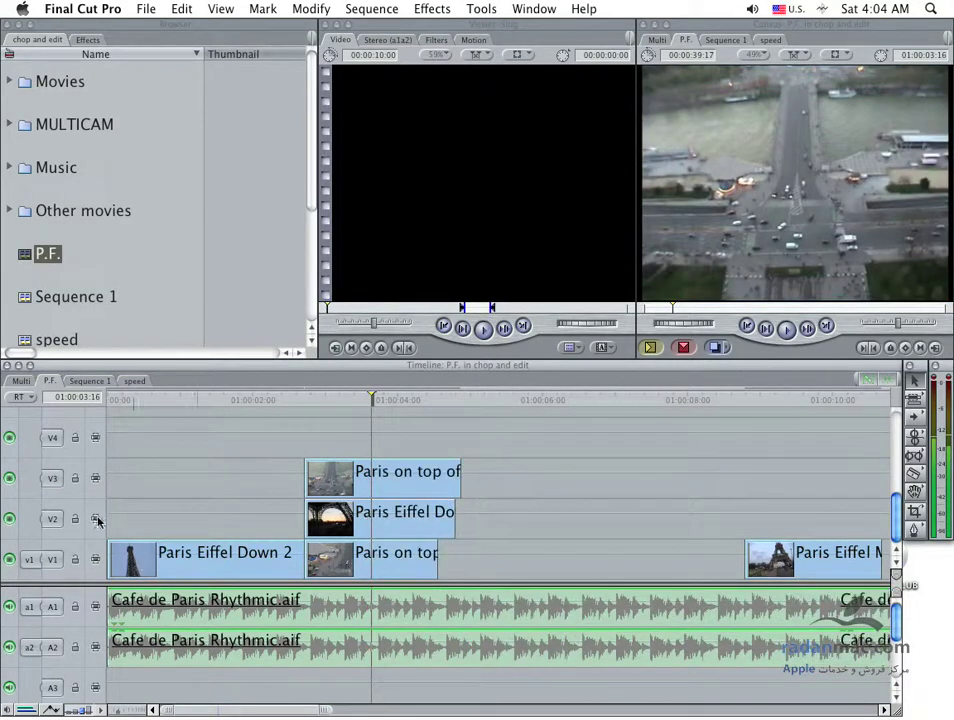
pyautogui.click(95, 479)
pyautogui.click(386, 6)
pyautogui.click(417, 198)
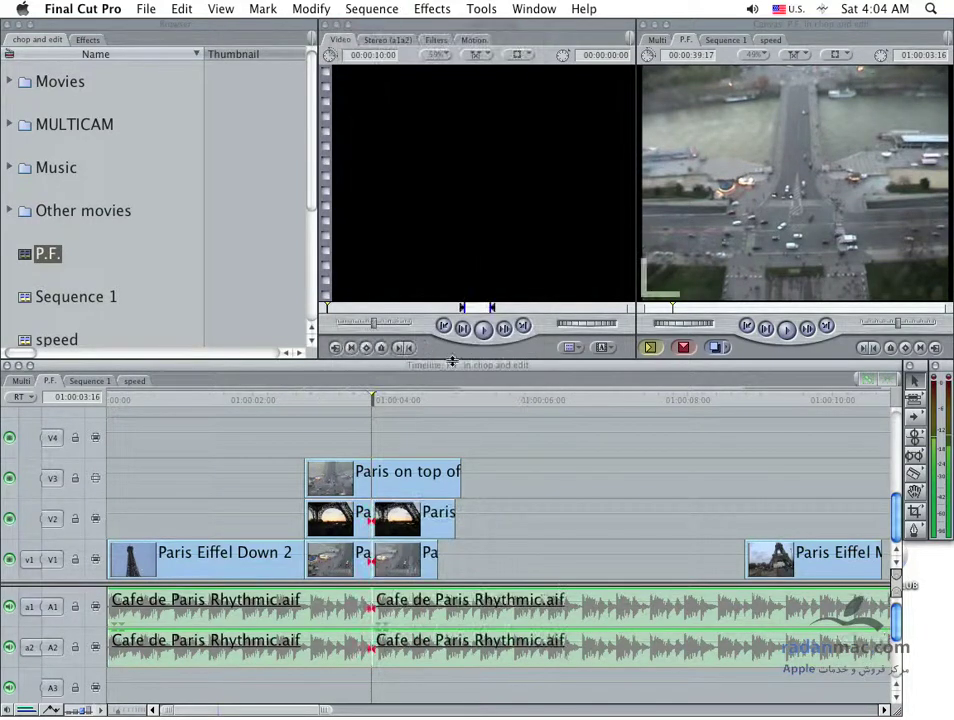
pyautogui.press('space')
pyautogui.press('space')
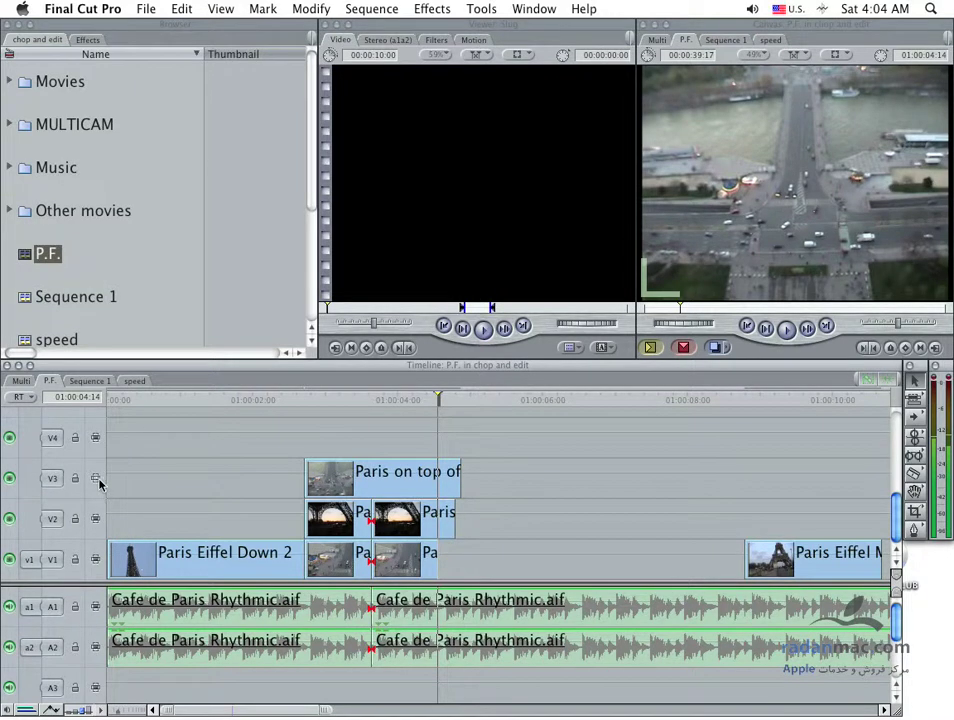
pyautogui.press('super+z')
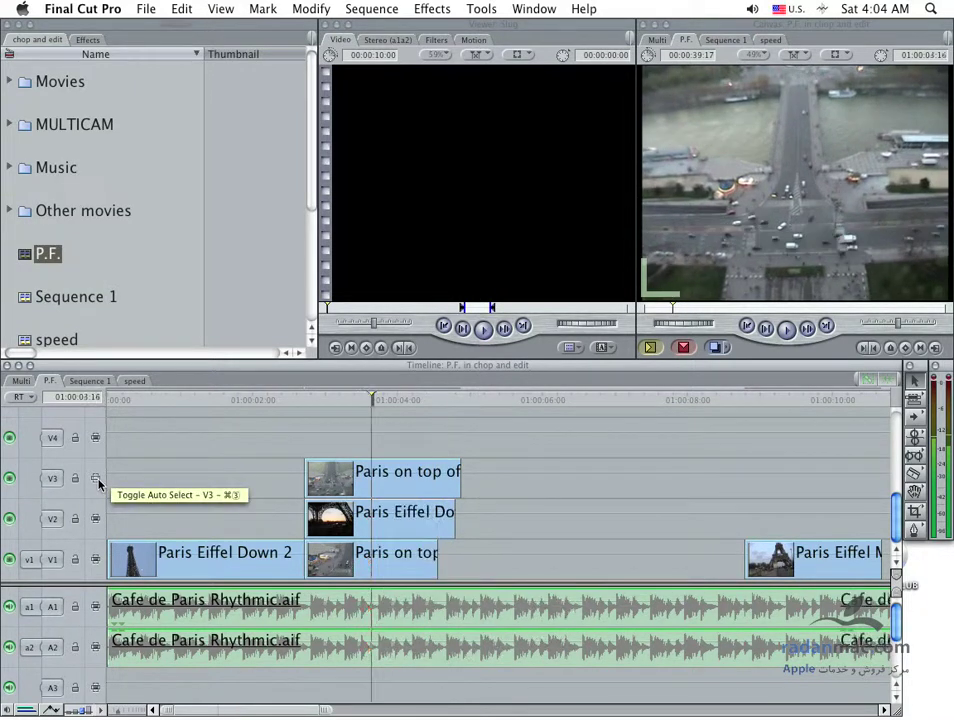
# Mark In at 01:00:02:01 and Out at 01:00:03:18 across the stacked Paris clips
pyautogui.moveTo(372, 402); pyautogui.dragTo(258, 410)
pyautogui.press('i')
pyautogui.click(379, 399)
pyautogui.press('o')
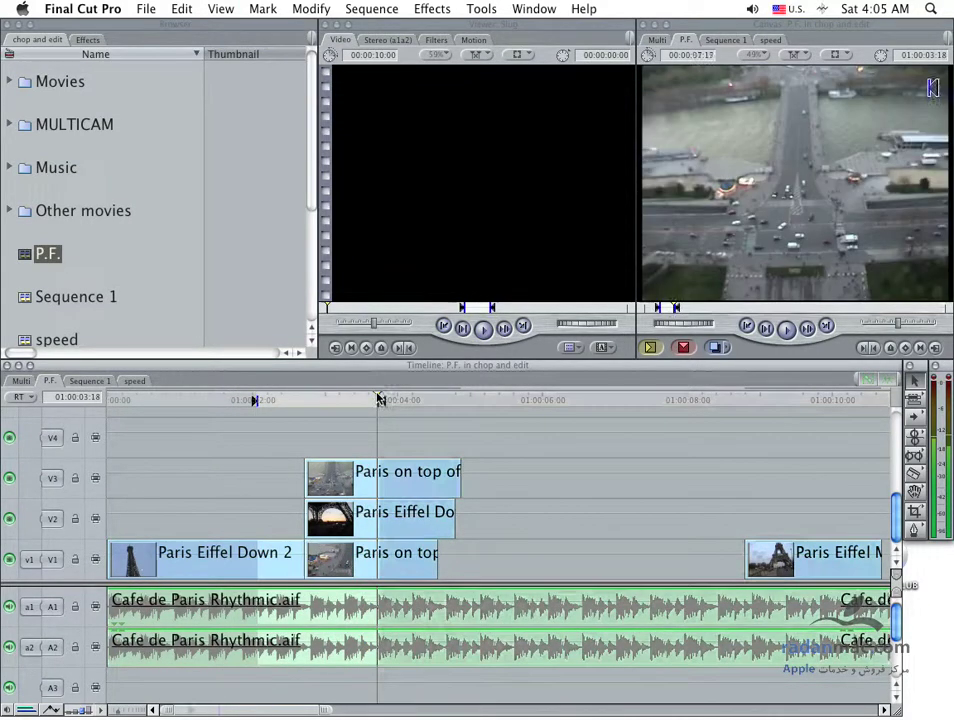
# Test Lift and Cut on the marked range, undoing each to keep all clips intact
pyautogui.press('Delete')
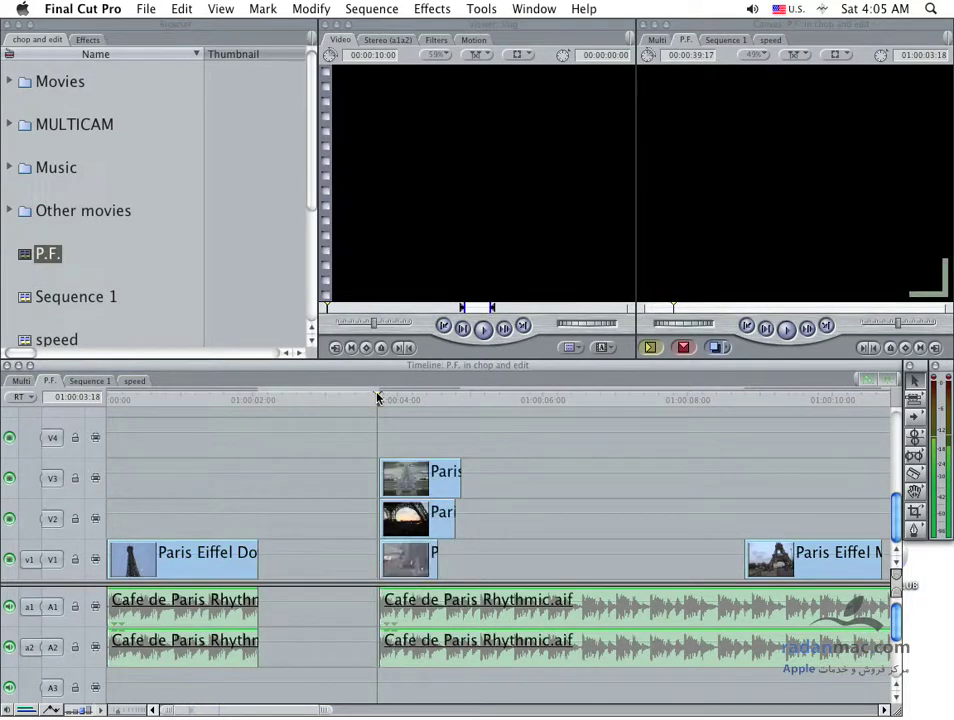
pyautogui.hotkey('ctrl', 'z')
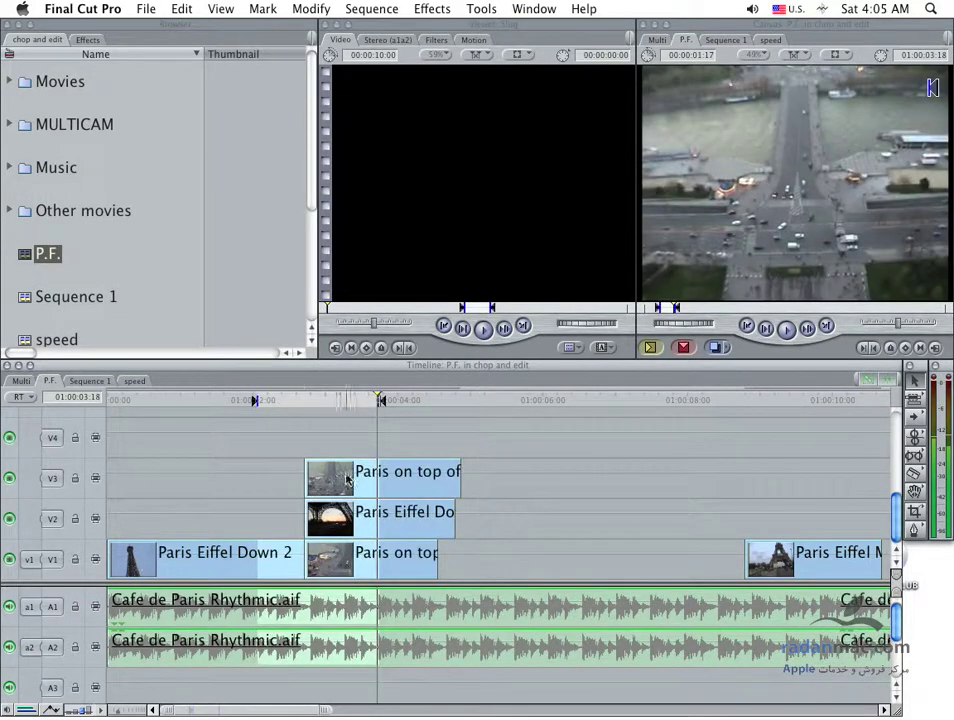
pyautogui.hotkey('ctrl', 'c')
pyautogui.hotkey('ctrl', 'x')
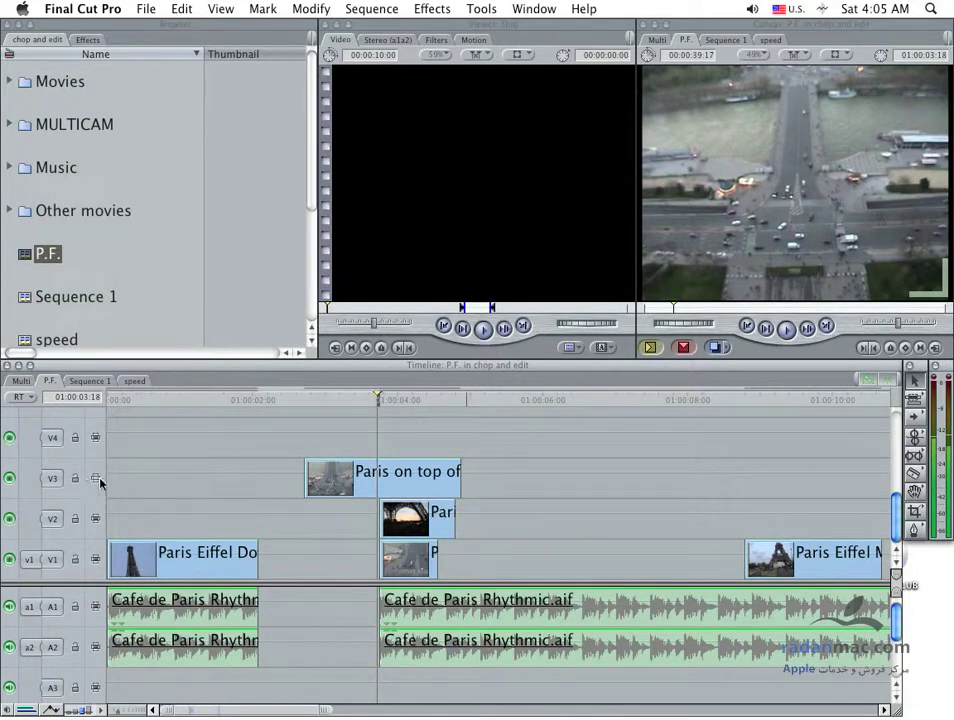
pyautogui.hotkey('ctrl', 'z')
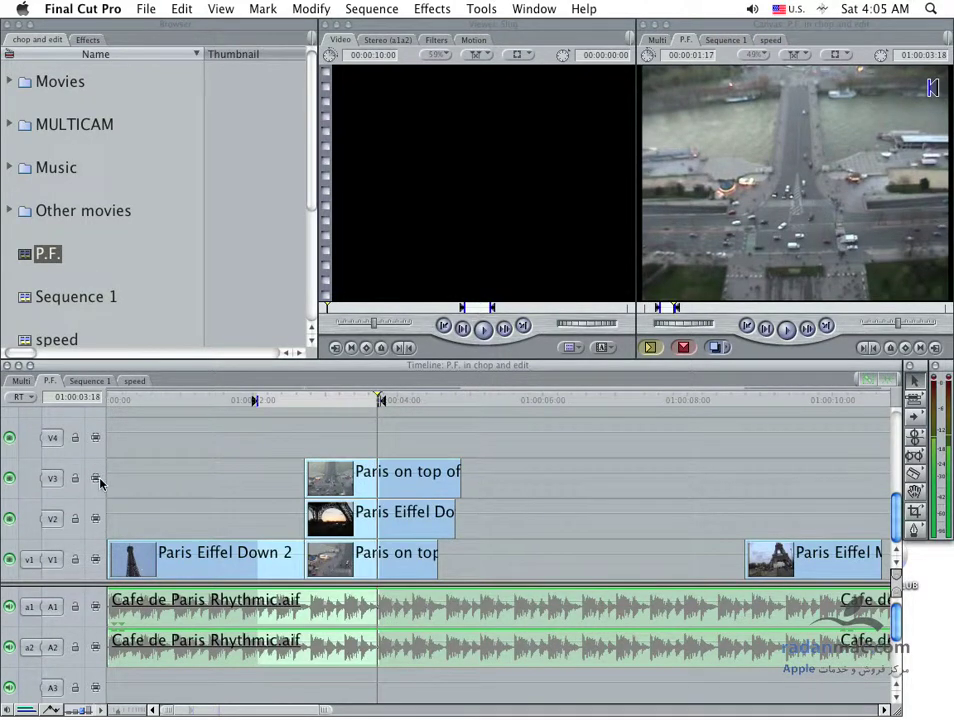
pyautogui.click(440, 512)
pyautogui.click(390, 435)
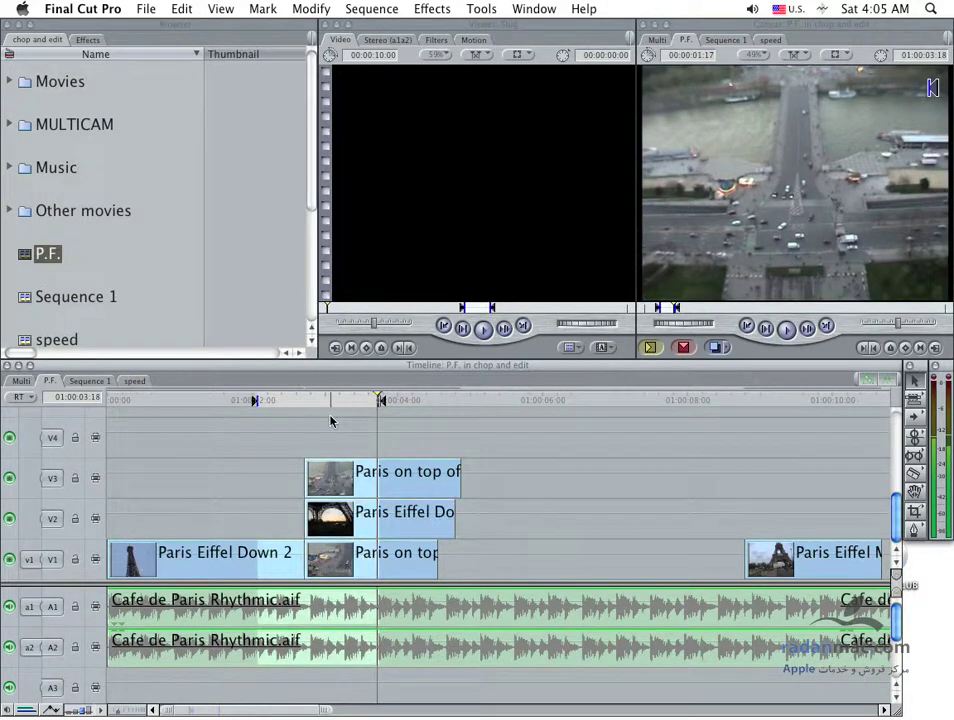